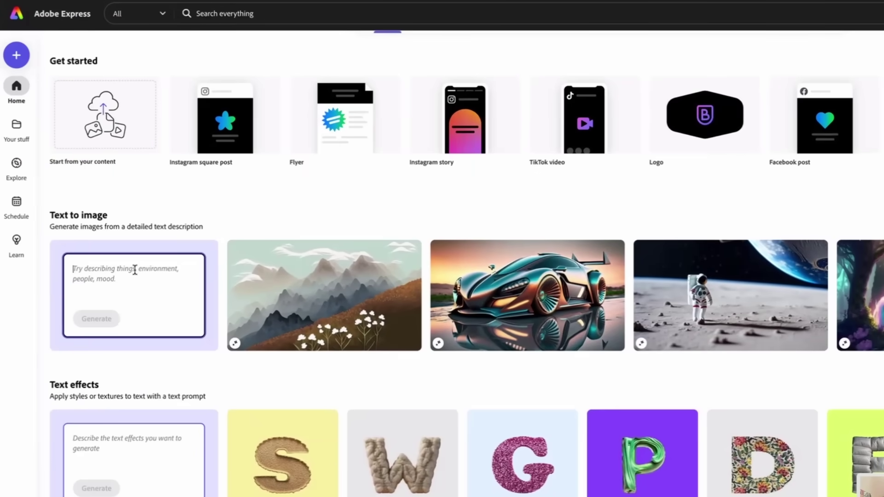
Enter a Text to image prompt describing an autumn scene of pumpkins and mushrooms
type("P")
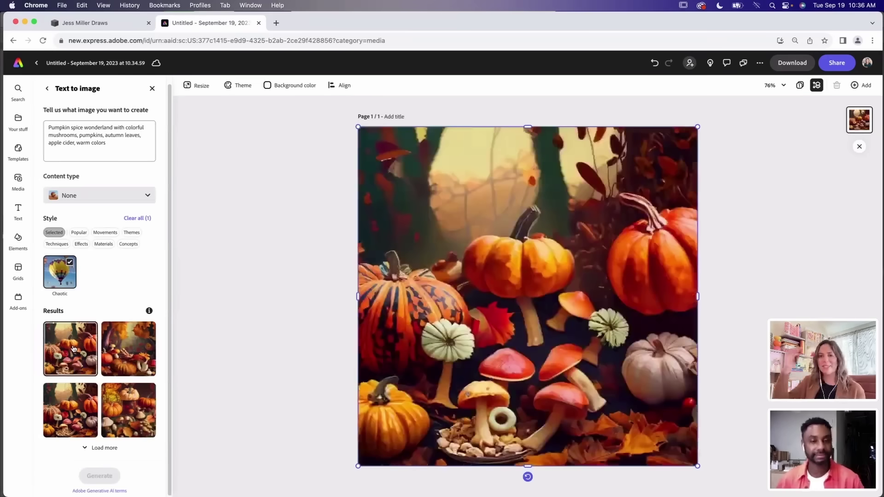
Place the generated image top-left, search stock photos for 'pumpkins', and line up the pink colour block
left_click(73, 348)
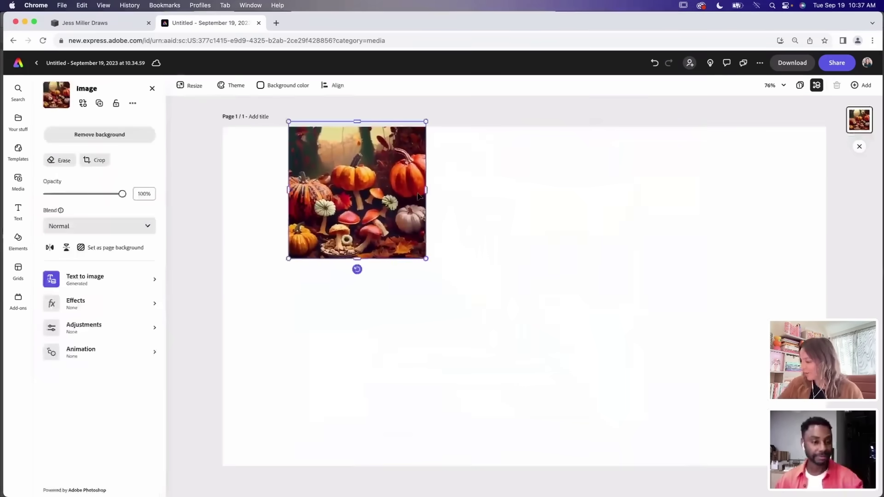
left_click_drag(401, 183, 338, 182)
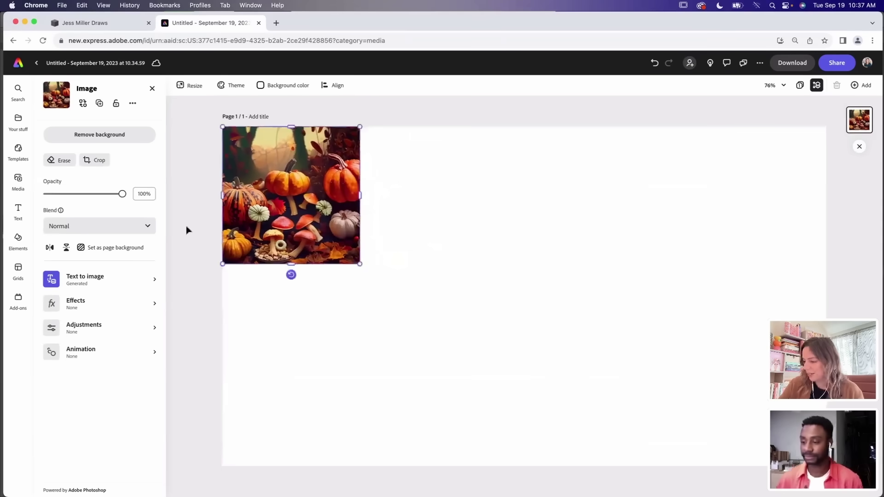
left_click(20, 178)
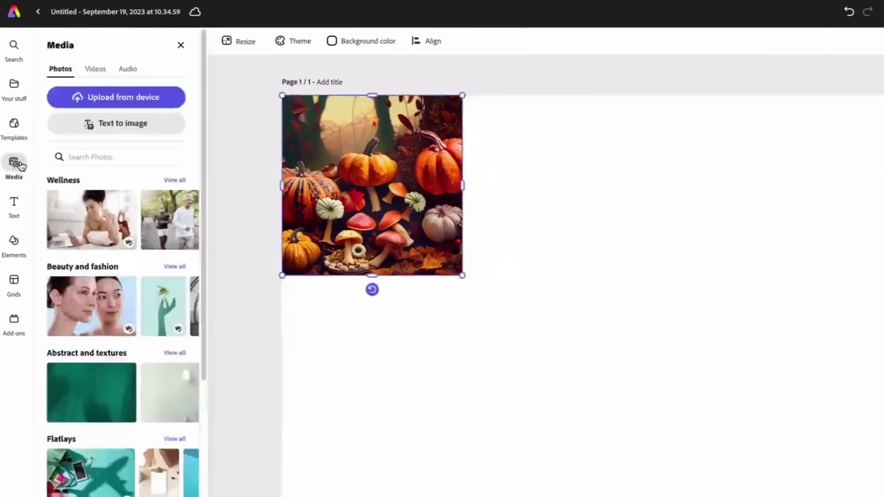
left_click(132, 154)
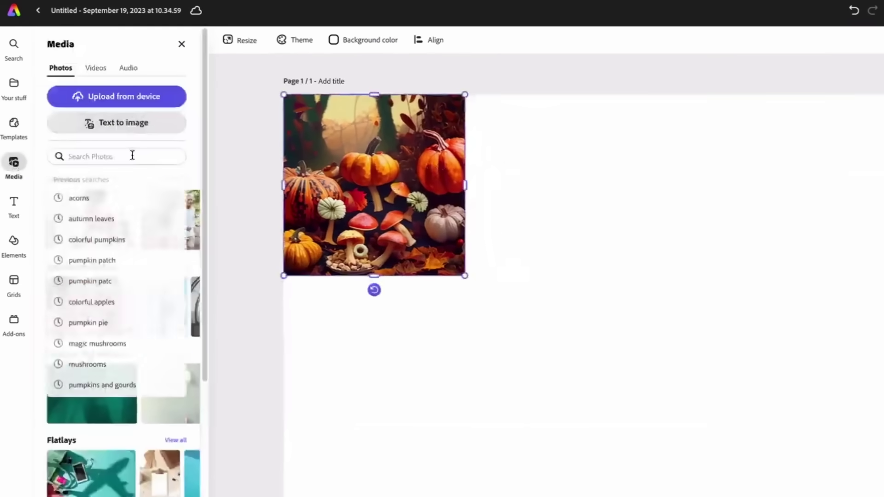
type("pumpkins")
key("Return")
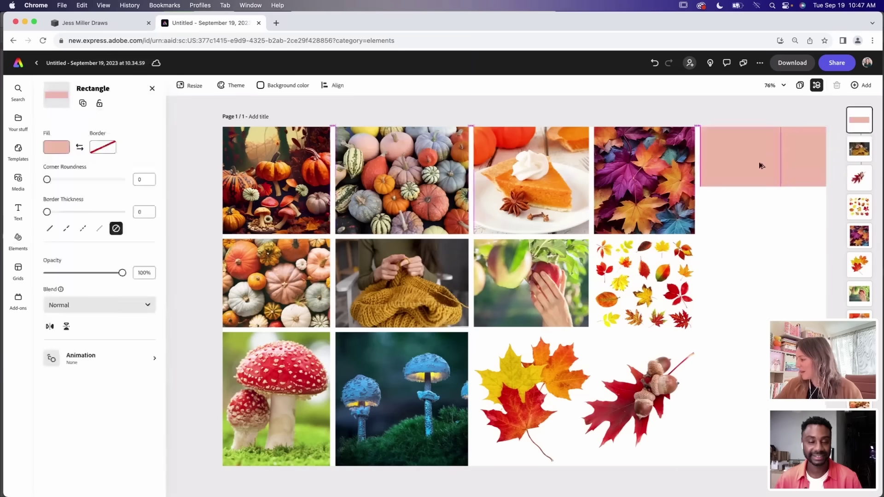
left_click_drag(760, 164, 779, 210)
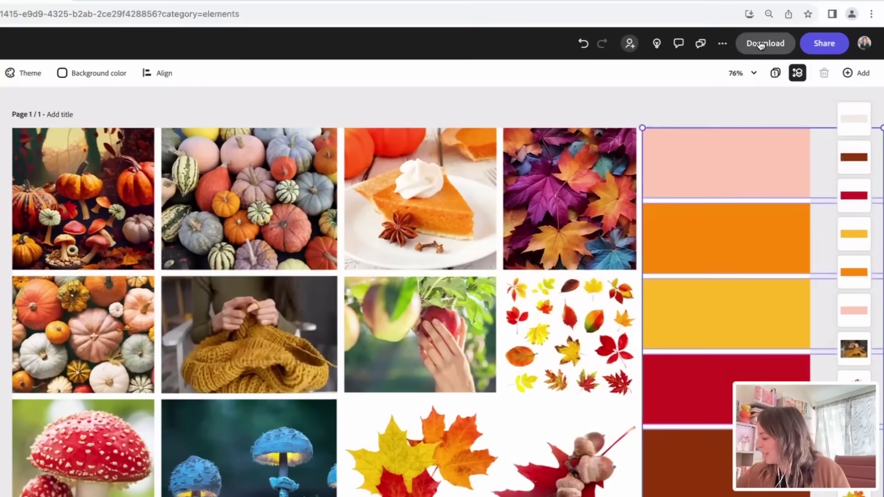
Download the mood board as PNG, then draw a closed mushroom cap shape filled red
left_click(761, 44)
left_click(764, 156)
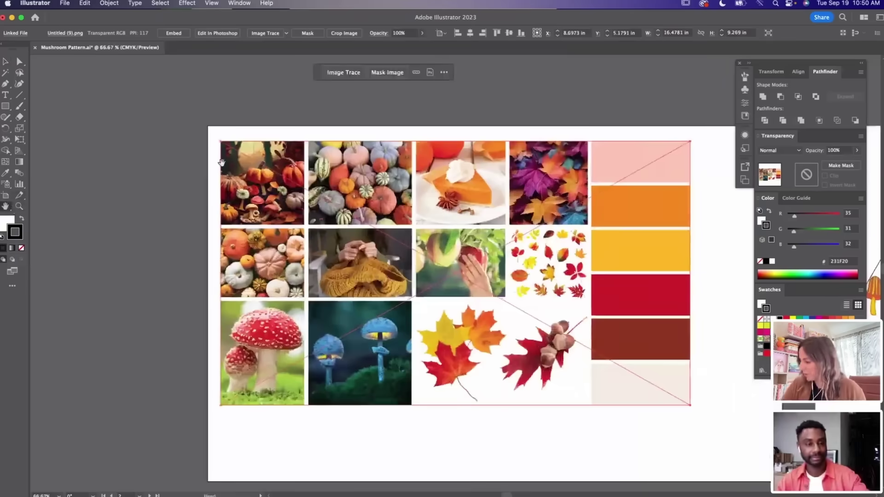
scroll(284, 149, "right", 5)
scroll(284, 150, "right", 3)
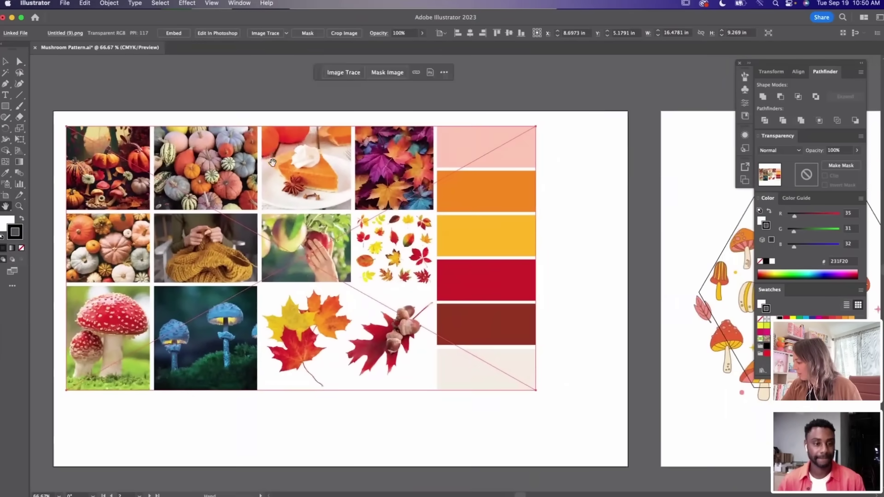
mouse_move(202, 299)
left_mouse_down()
mouse_move(300, 199)
mouse_move(365, 263)
mouse_move(352, 302)
left_mouse_up()
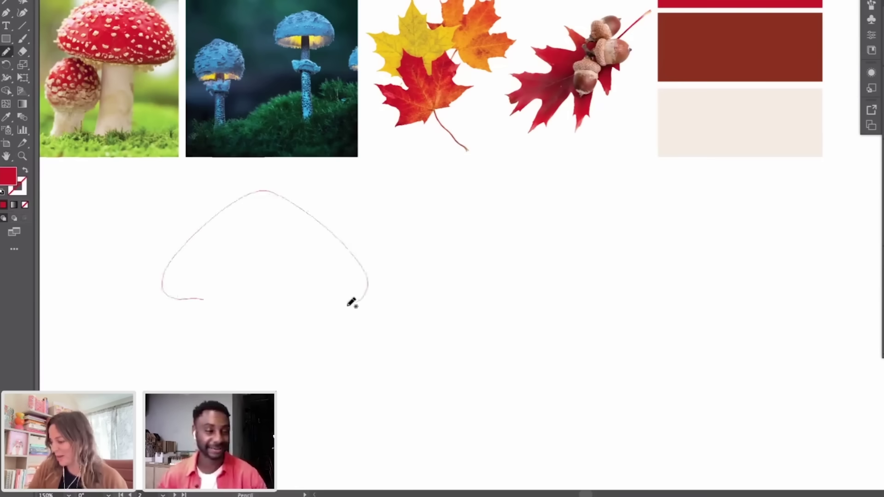
left_click_drag(217, 297, 210, 293)
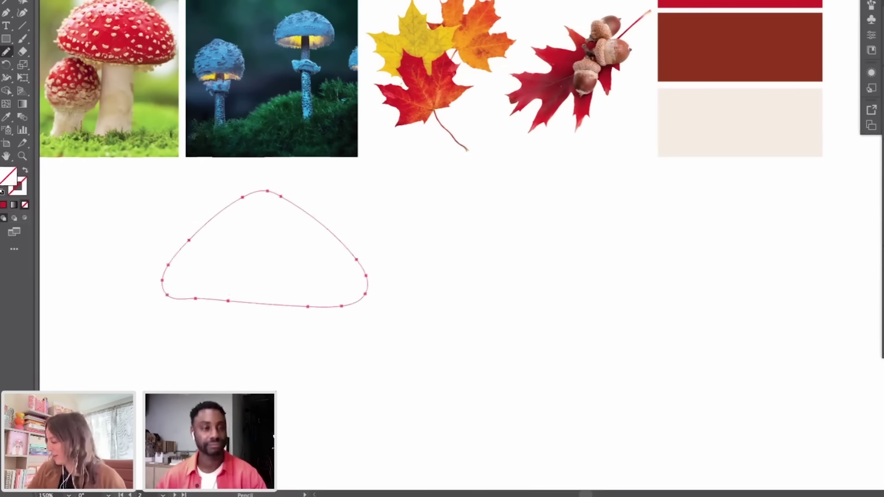
key("shift+x")
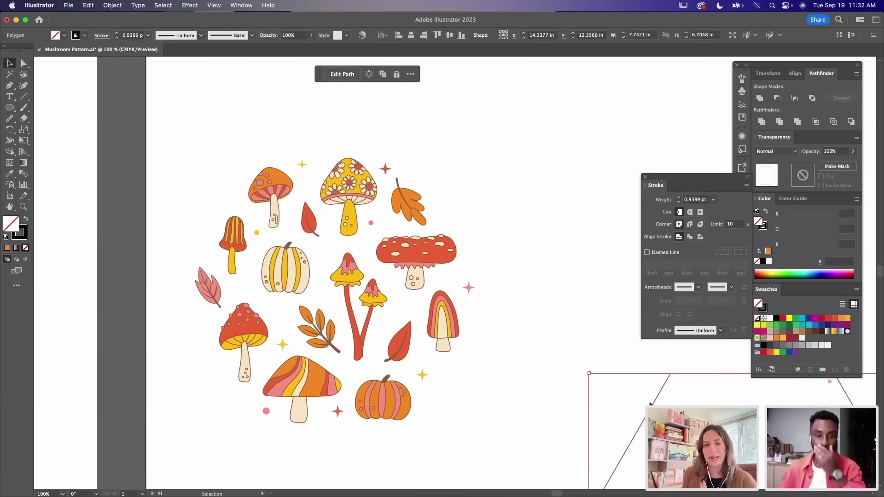
Draw a hexagon guide centred around the mushroom artwork
left_click_drag(649, 403, 272, 146)
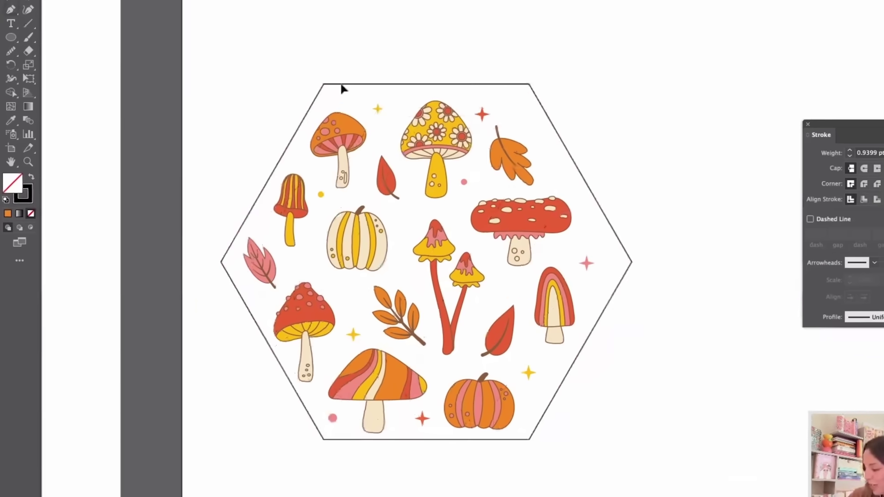
left_click(343, 86)
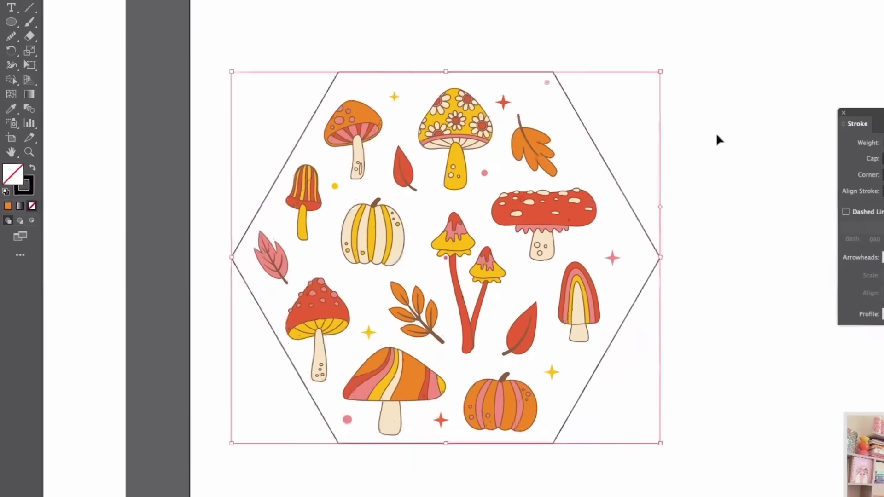
left_click_drag(11, 22, 64, 63)
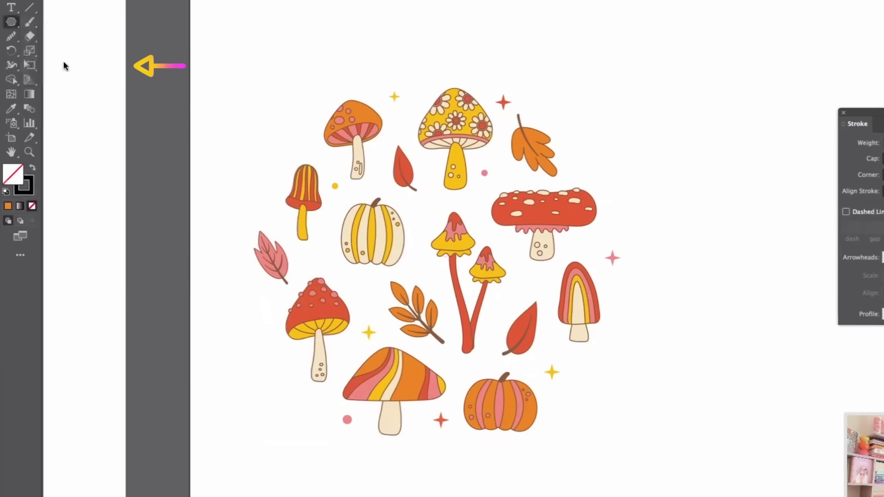
left_click(606, 110)
key("Return")
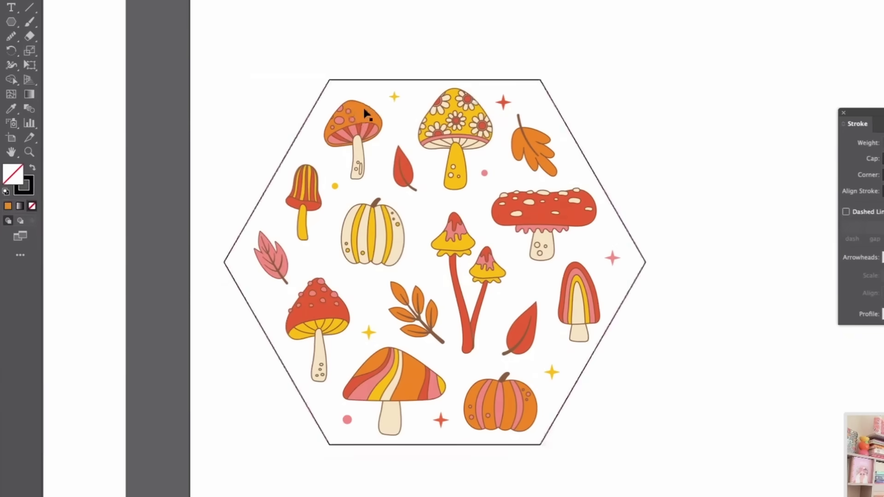
Nudge the orange and striped mushrooms into place and delete the hexagon
left_click_drag(368, 108, 371, 112)
left_click_drag(307, 183, 302, 181)
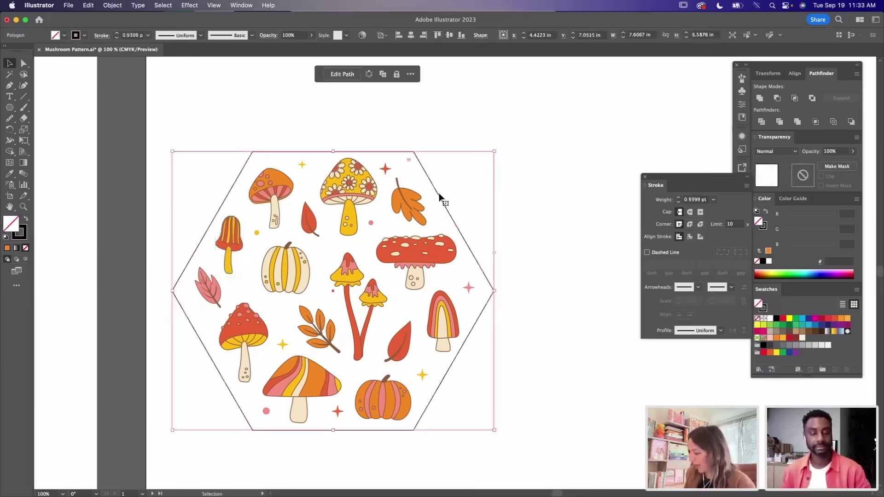
key("Delete")
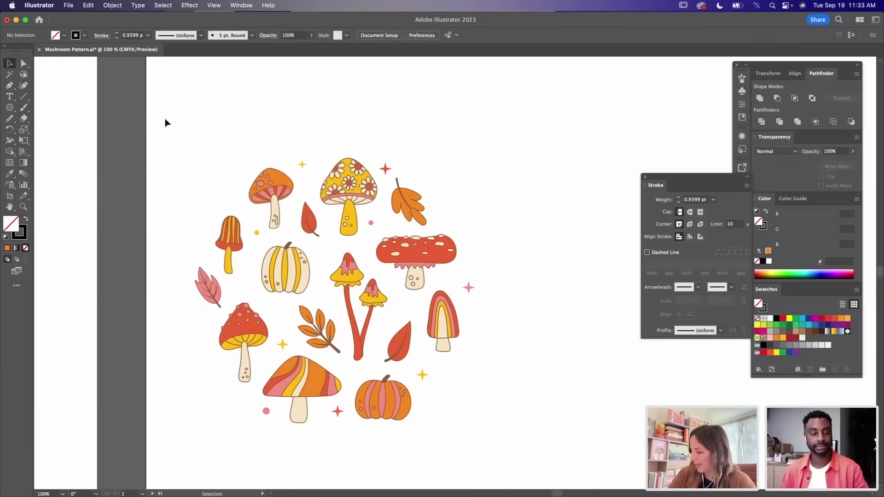
Select all the mushroom artwork and make it into a new pattern
left_click_drag(164, 119, 504, 451)
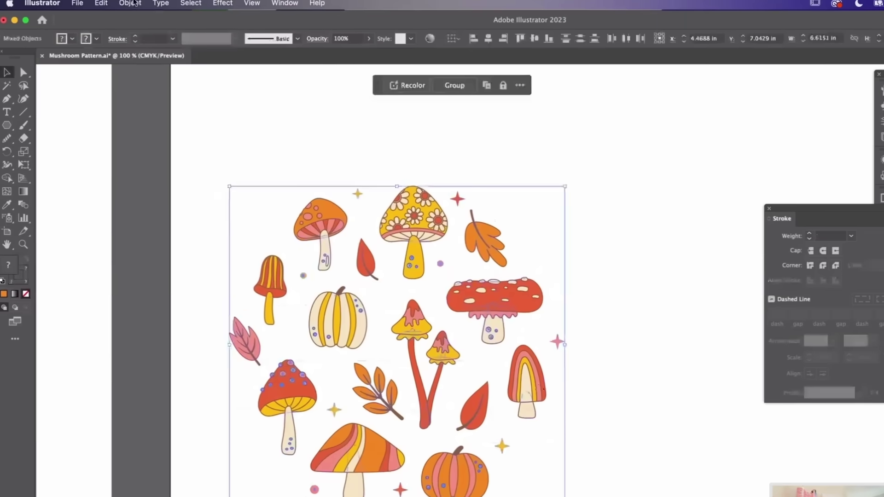
left_click(127, 4)
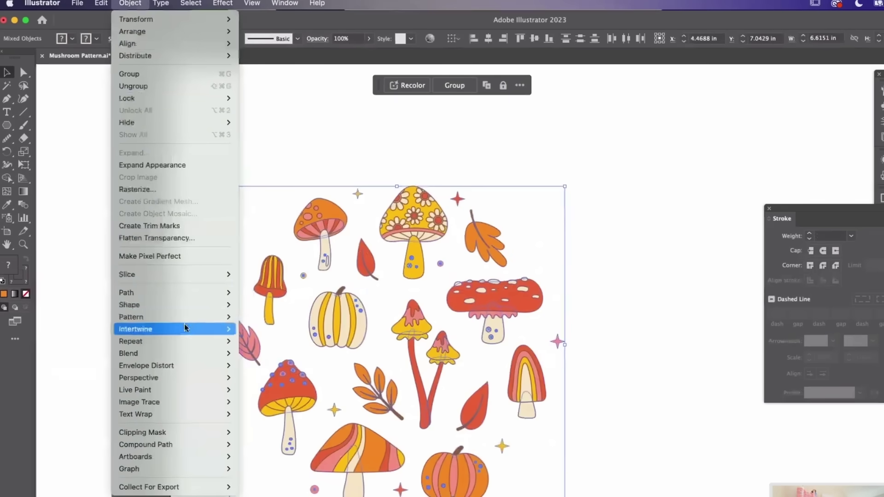
left_click(269, 317)
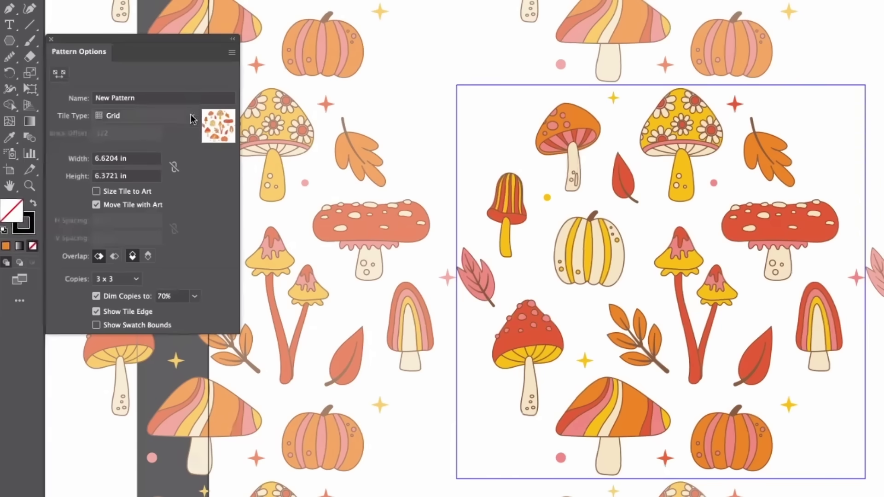
Set the pattern tile to Hex by Column, 7 in wide and 6.75 in tall
left_click(192, 117)
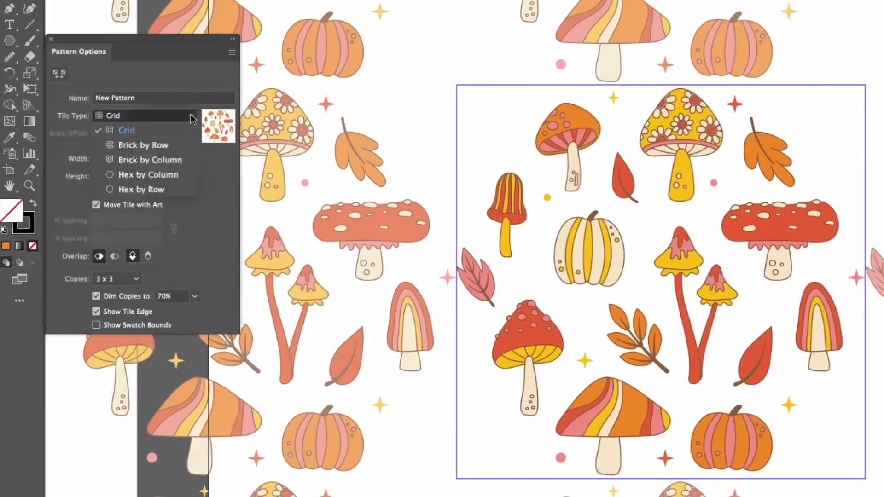
left_click(186, 160)
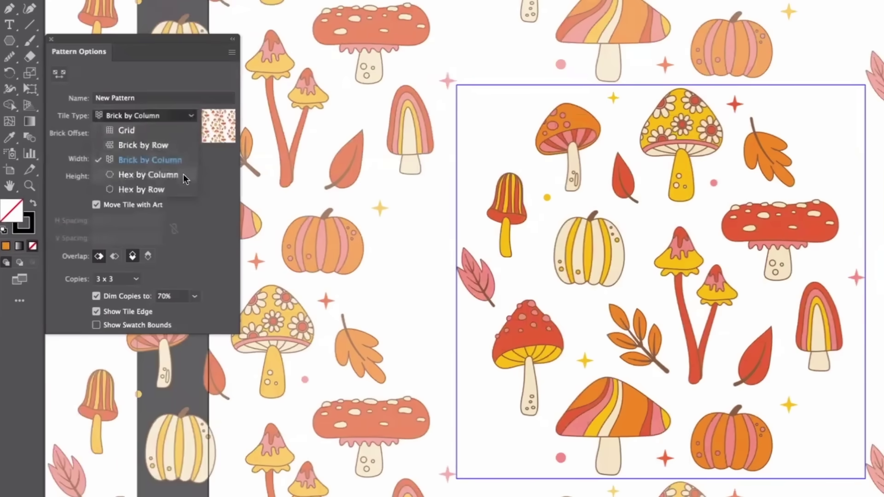
left_click(182, 174)
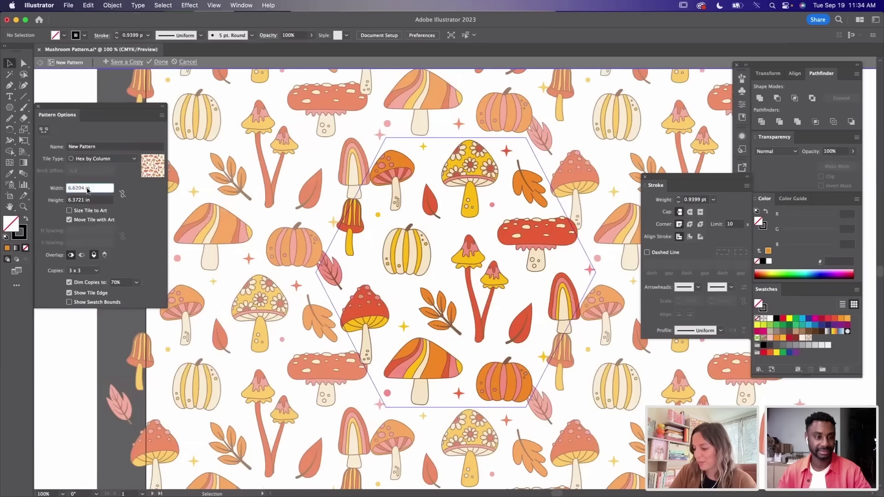
left_click(88, 190)
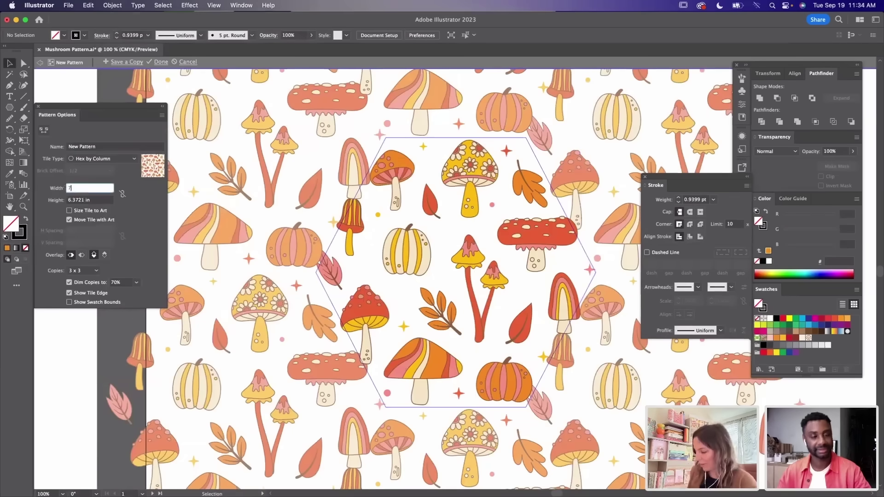
key("Return")
left_click(81, 198)
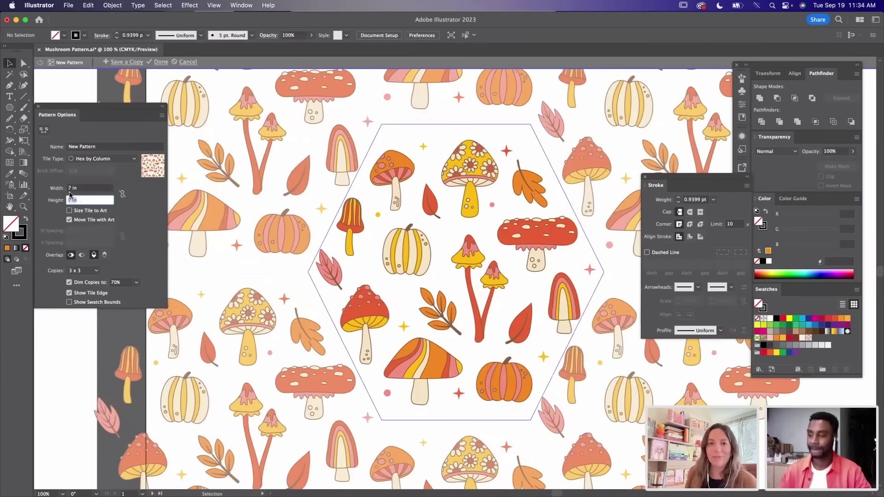
type("6.75")
key("Tab")
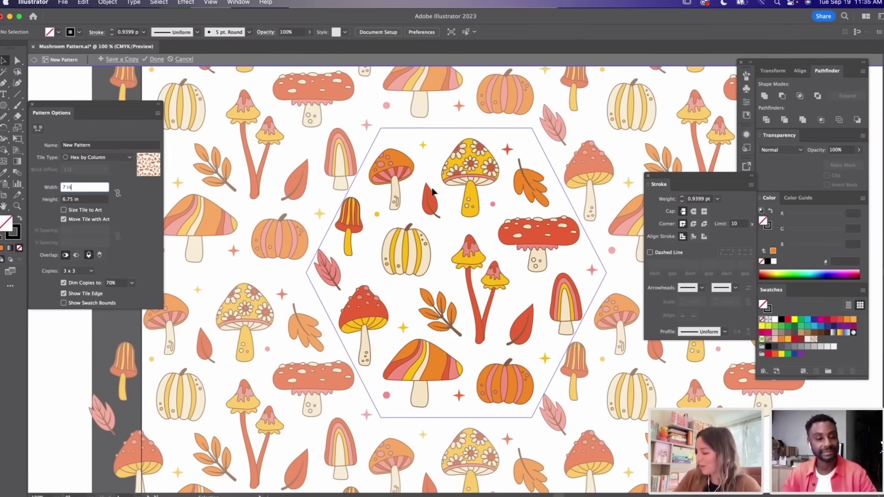
Tuck the red leaf closer to the mushroom stem and close the pattern settings
left_click(430, 199)
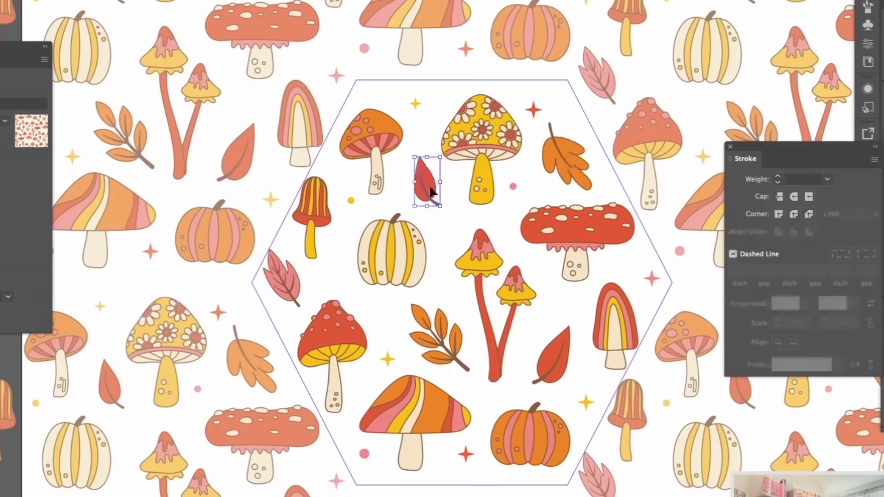
mouse_move(431, 190)
left_mouse_down()
mouse_move(465, 231)
mouse_move(477, 194)
mouse_move(443, 185)
mouse_move(410, 209)
mouse_move(437, 194)
left_mouse_up()
left_click(562, 437)
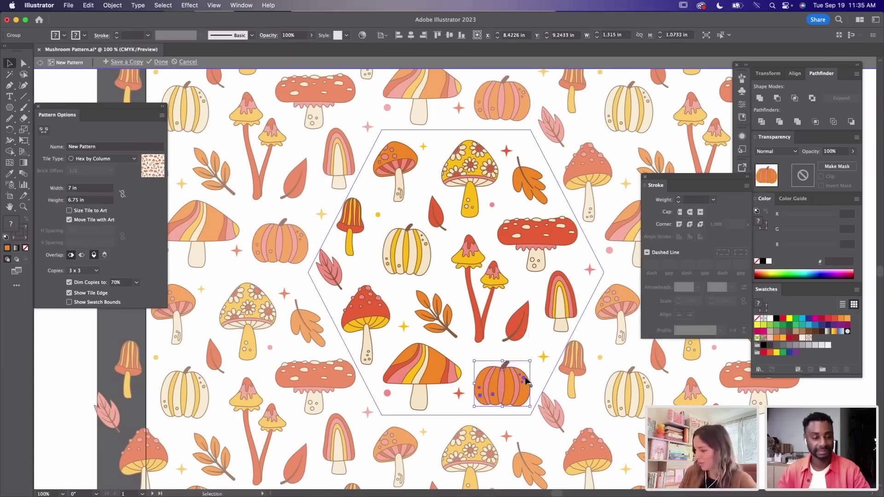
left_click(39, 106)
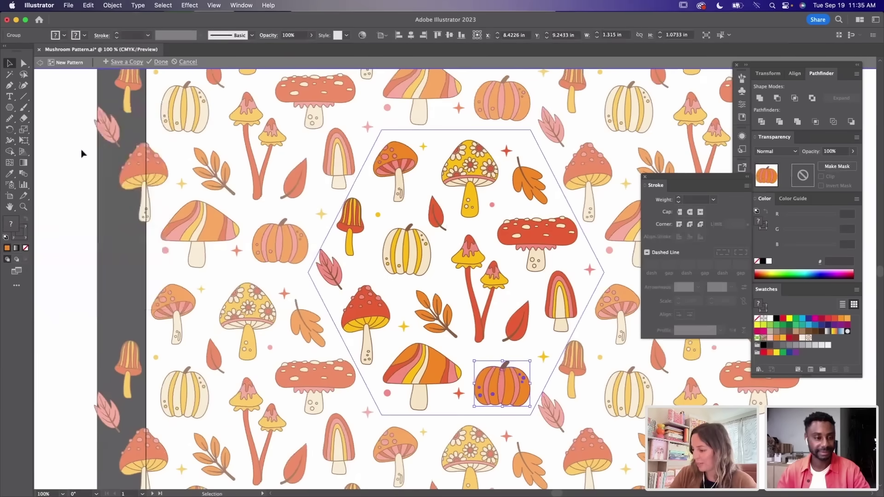
Draw a large rectangle across the artboard and fill it with the mushroom pattern swatch
key("Escape")
scroll(442, 271, "right", 5)
key("m")
mouse_move(230, 69)
left_mouse_down()
mouse_move(369, 237)
mouse_move(597, 424)
mouse_move(718, 474)
left_mouse_up()
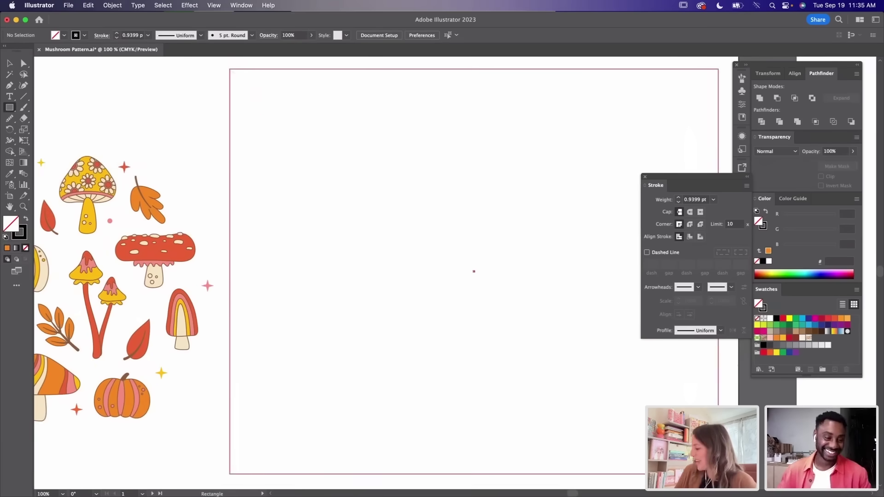
left_click(809, 338)
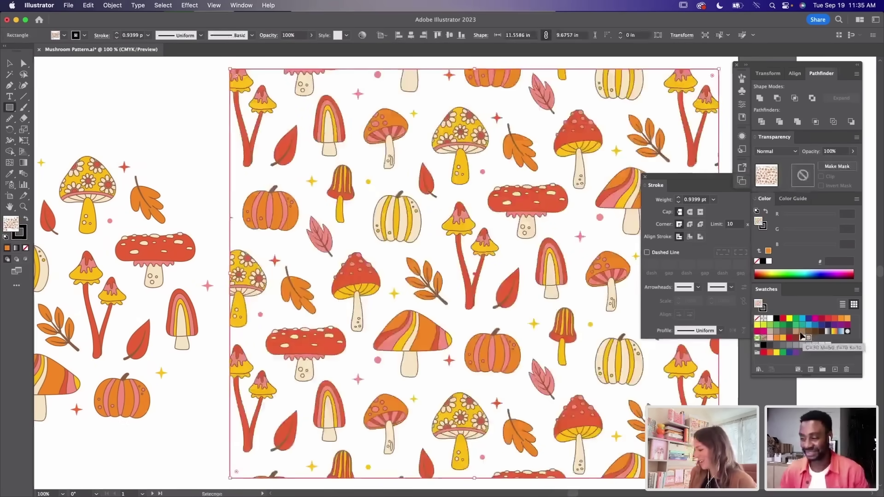
key("super+minus")
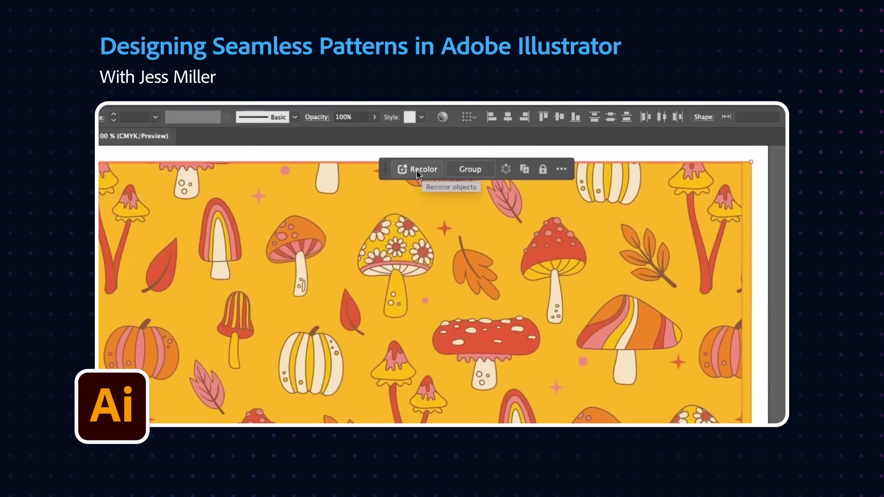
Apply a generated 'pumpkin spice latte' variation giving an orange background with pink mushrooms
left_click(416, 169)
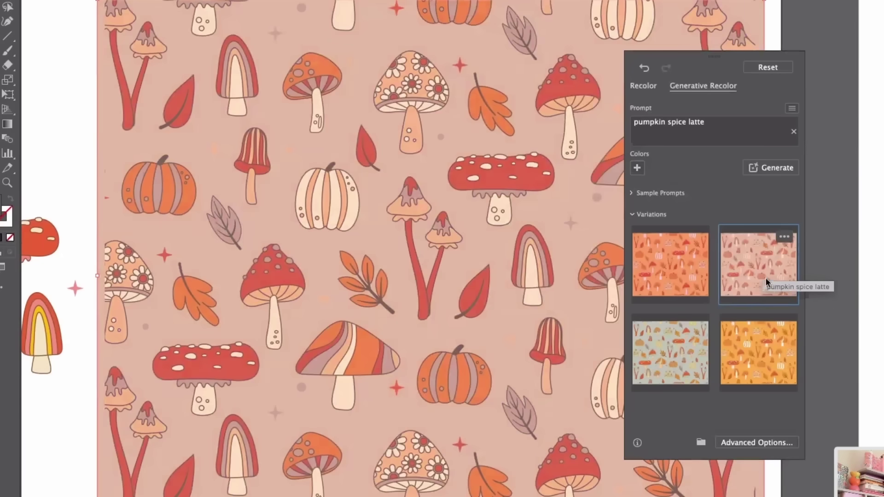
left_click(668, 356)
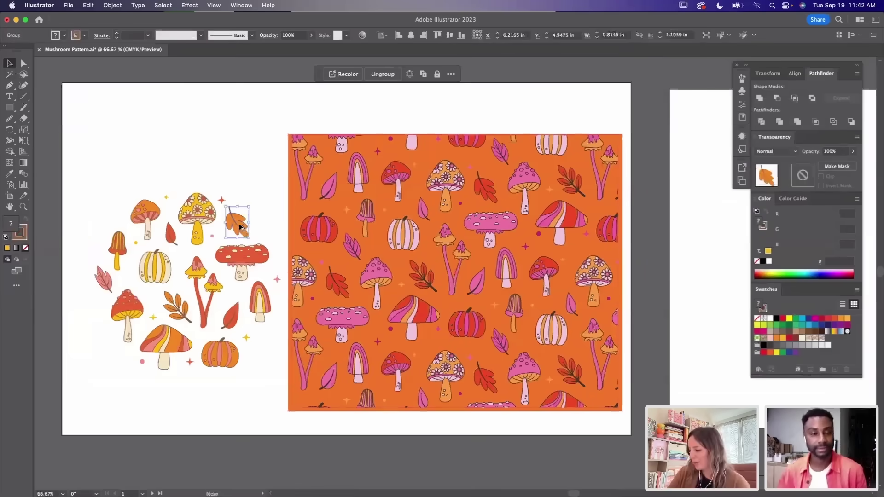
Move a leaf to the right artboard, then Transform Each leaf: ~54% scale, offsets, random rotation
left_click_drag(239, 227, 709, 194)
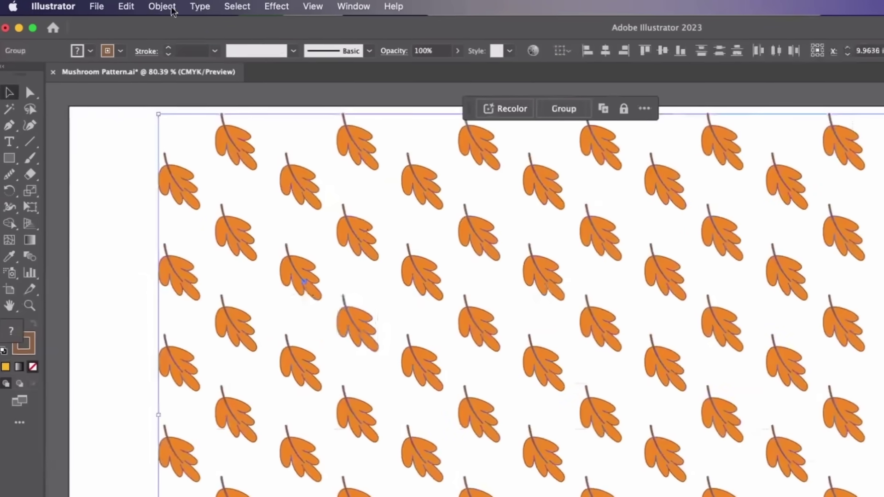
left_click(162, 6)
mouse_move(241, 31)
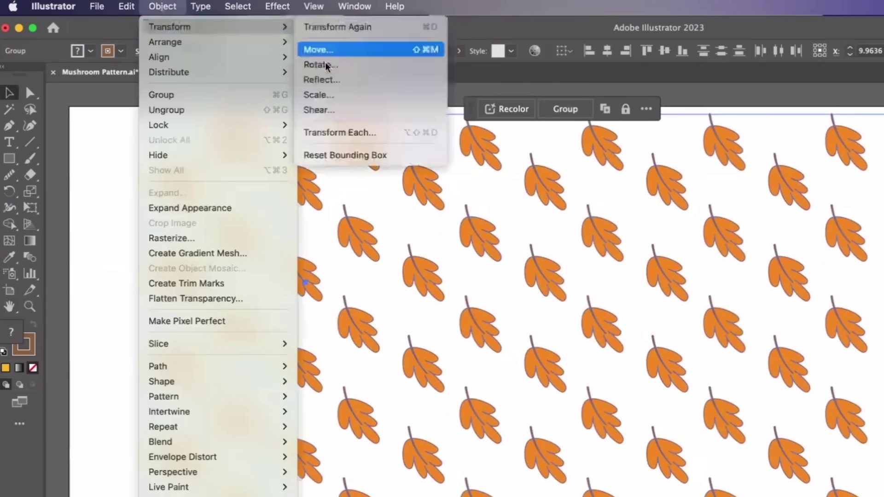
left_click(364, 132)
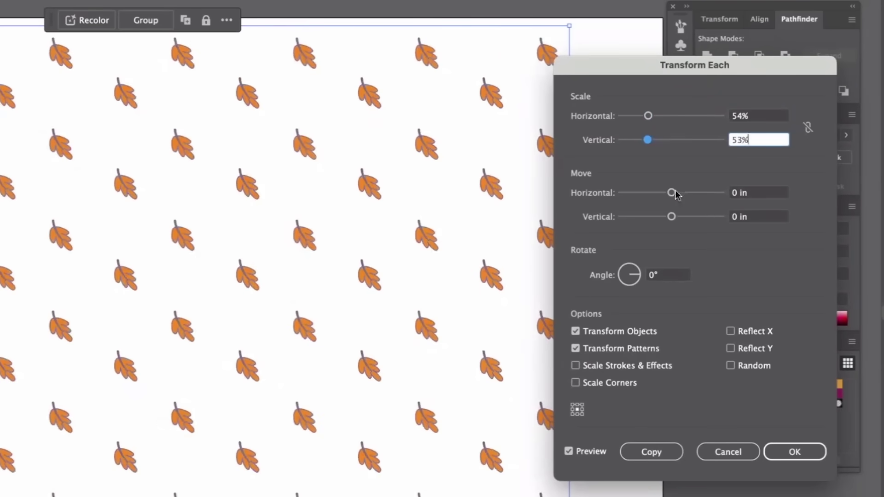
left_click_drag(672, 192, 649, 192)
left_click_drag(671, 216, 651, 218)
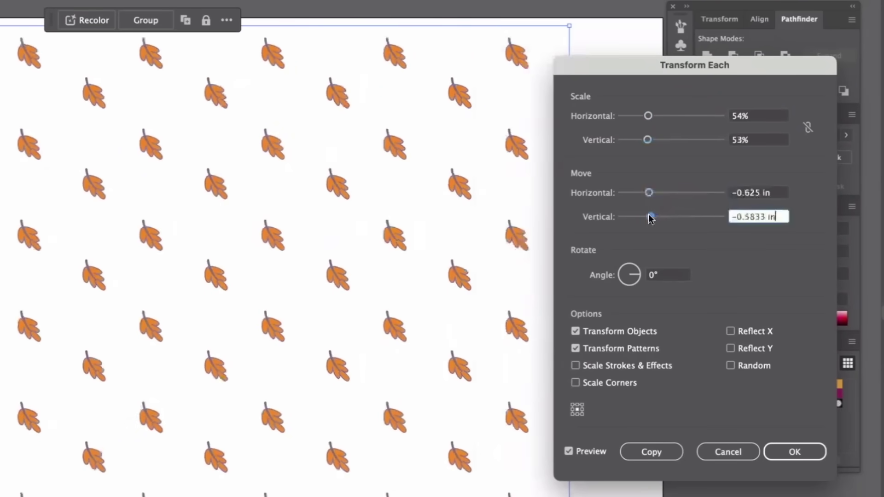
left_click(731, 365)
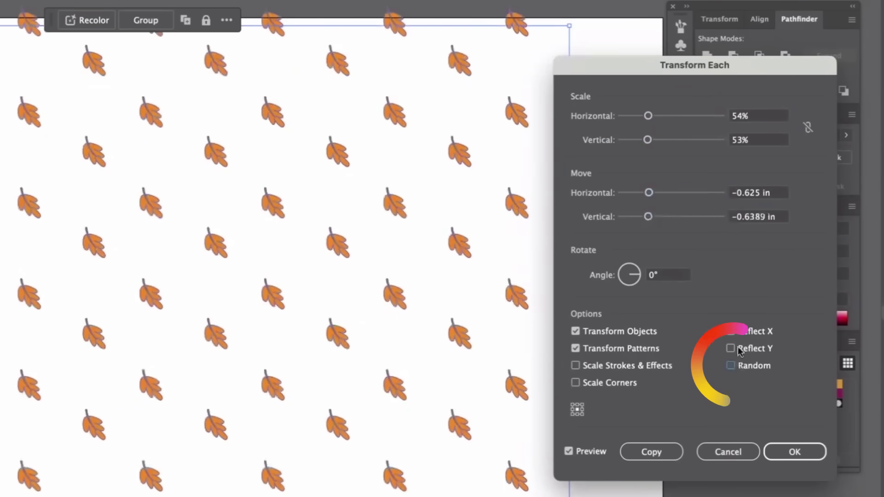
left_click_drag(629, 275, 624, 288)
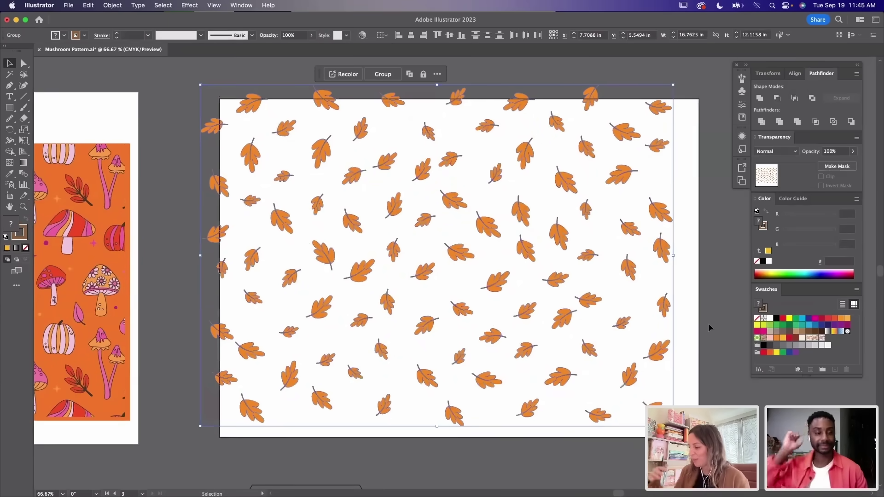
Copy the left-edge leaf column 17 in to the right
left_click(224, 378)
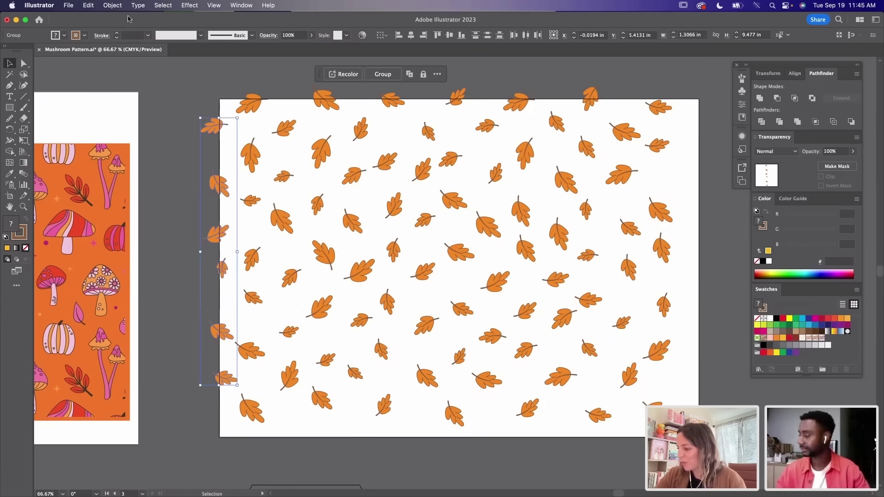
left_click(113, 5)
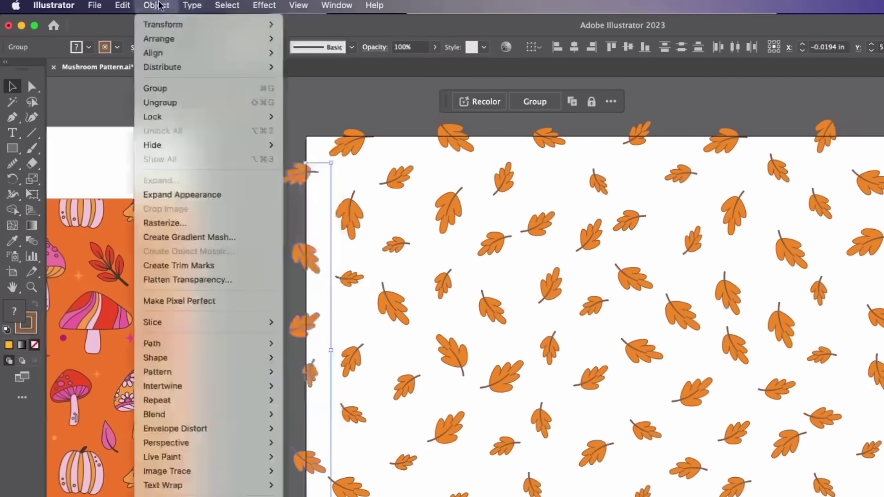
mouse_move(208, 23)
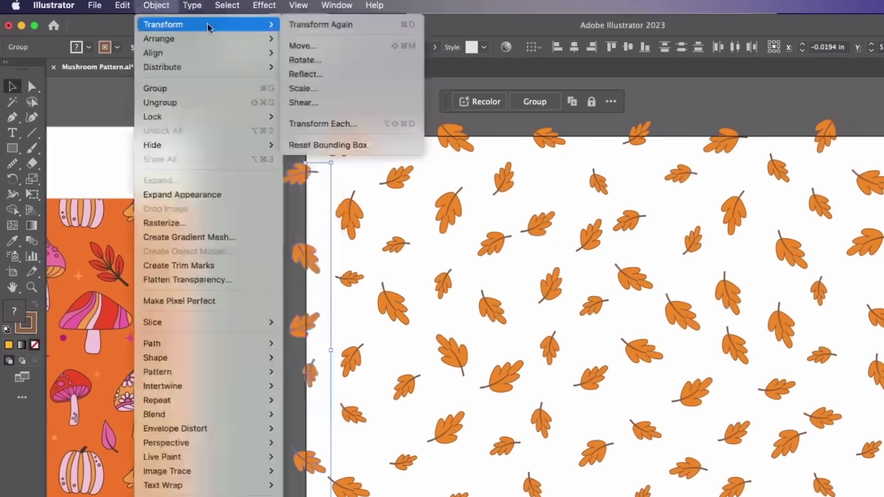
left_click(326, 51)
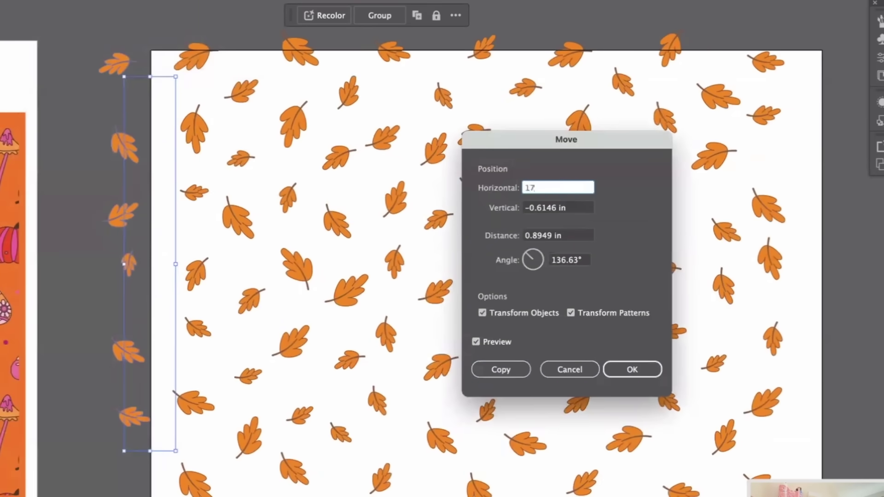
key("Tab")
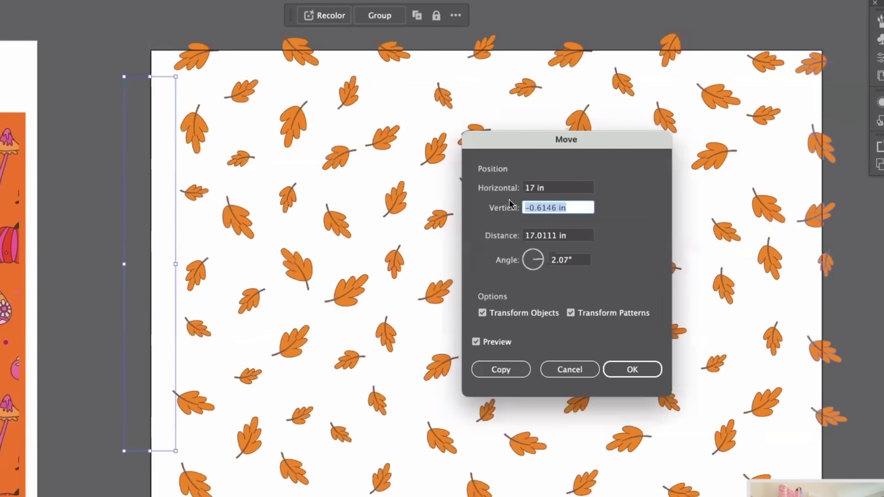
type("0")
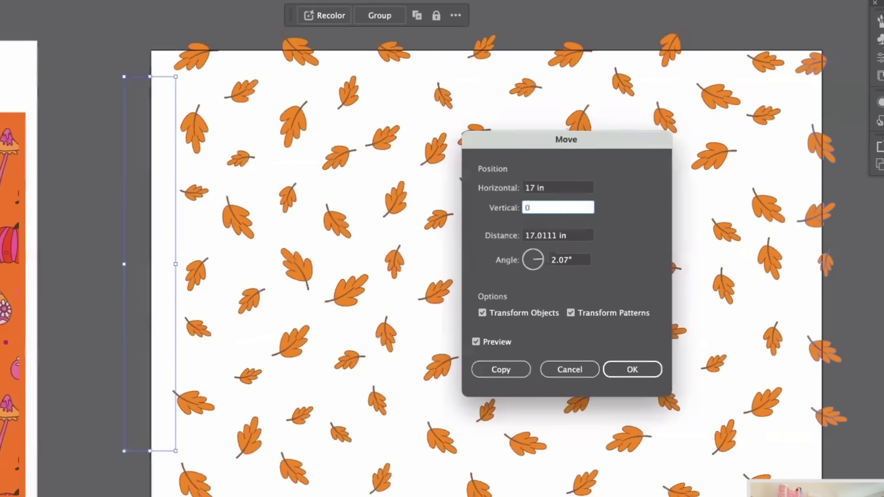
left_click(499, 370)
Copy the top-edge leaf row 12 in down
left_click_drag(159, 34, 778, 67)
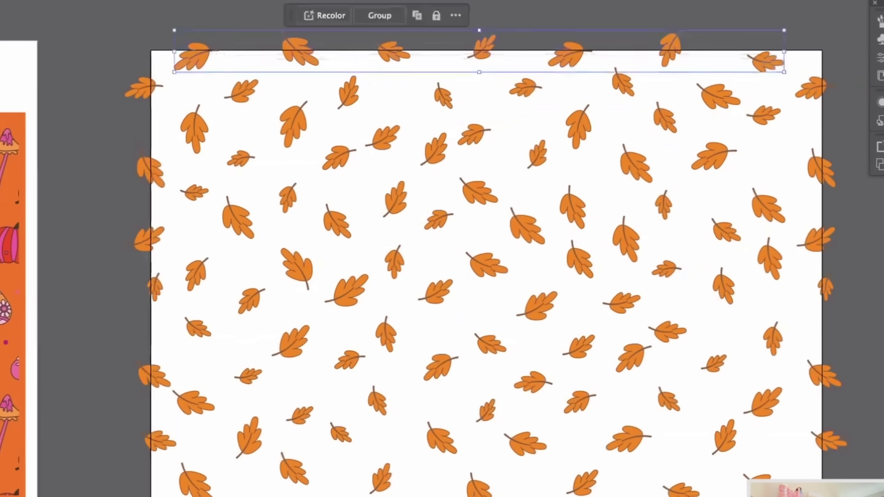
left_click(138, 5)
mouse_move(112, 5)
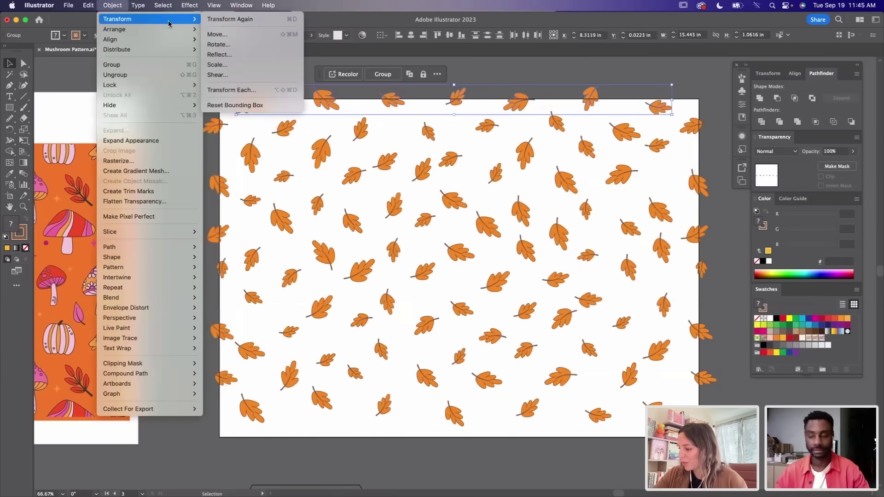
left_click(239, 34)
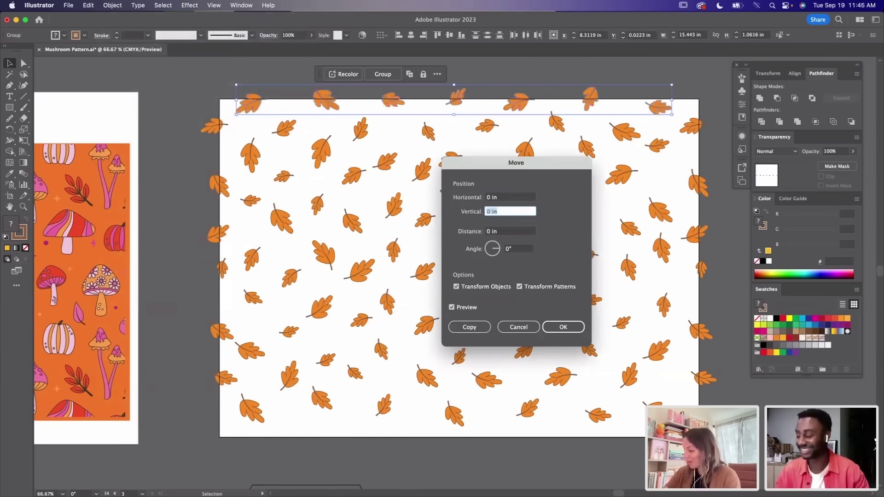
type("12")
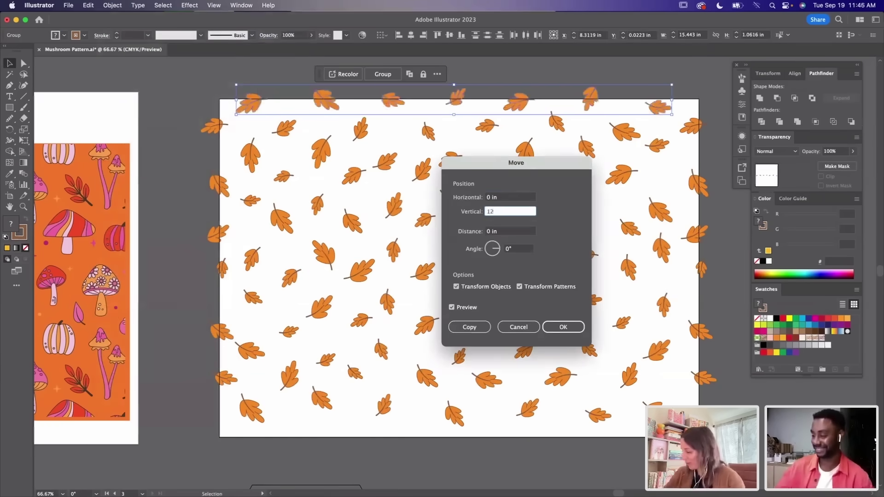
left_click(470, 327)
left_click(626, 379)
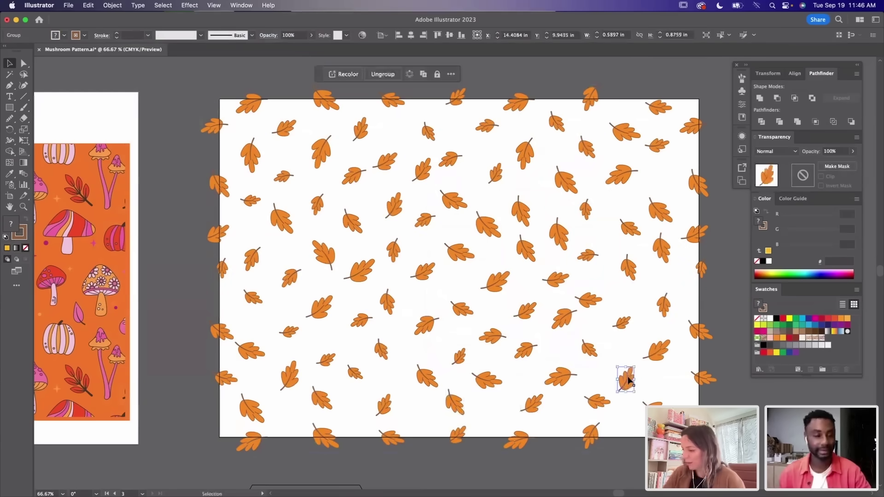
Create a 17 × 12 in yellow rectangle and send it behind the leaves
left_click(9, 108)
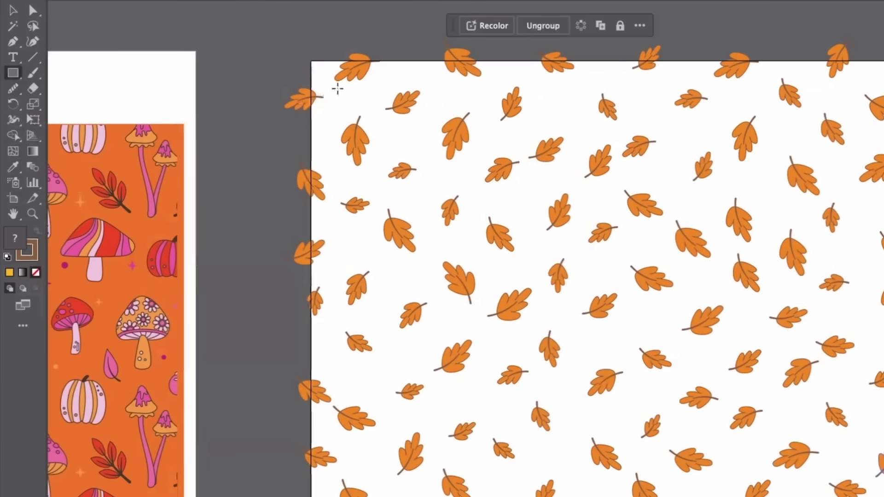
left_click(238, 121)
type("17")
key("Tab")
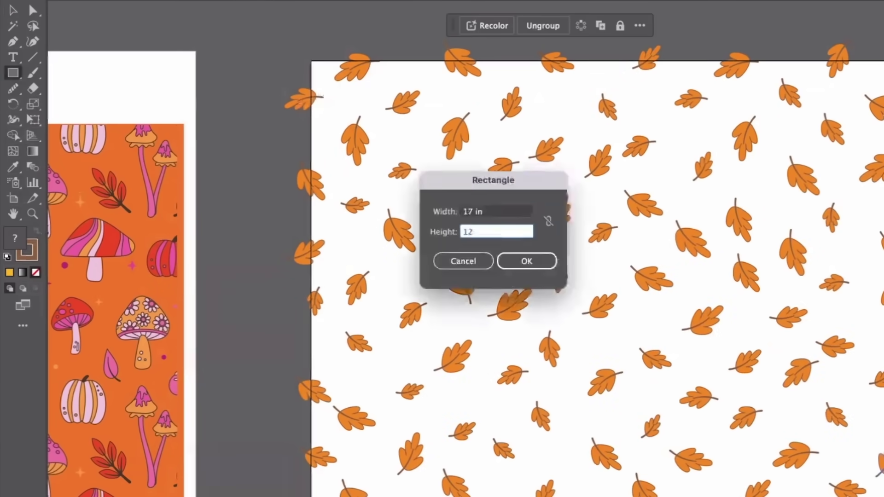
type("12")
key("Return")
key("shift+super+bracketleft")
Paste a copy of the yellow rectangle in place on top with fill set to None
key("shift+super+a")
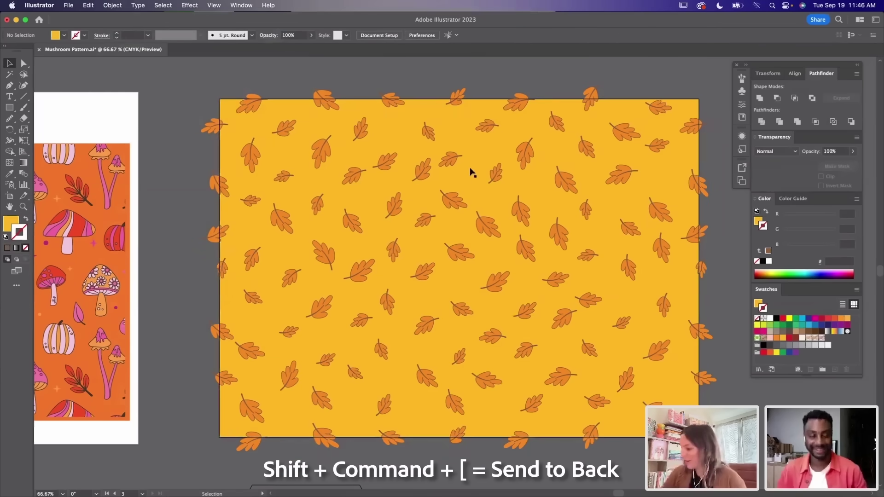
left_click(472, 173)
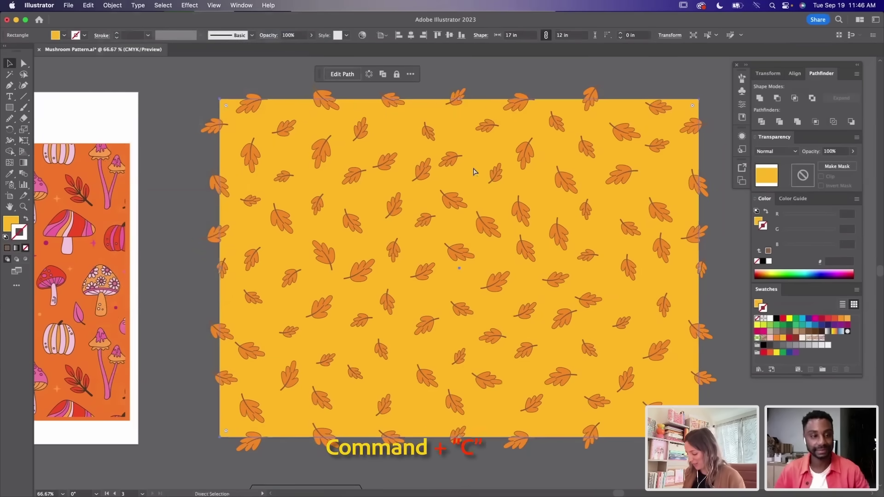
key("super+c")
key("shift+super+v")
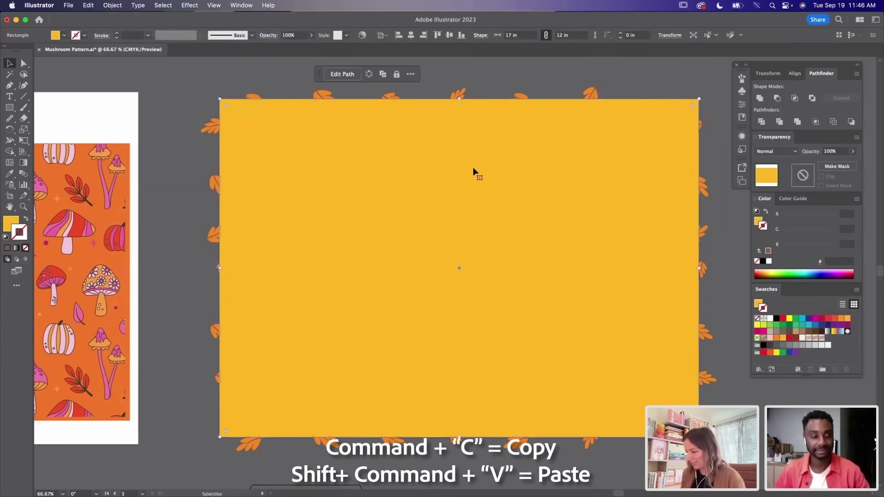
left_click(26, 248)
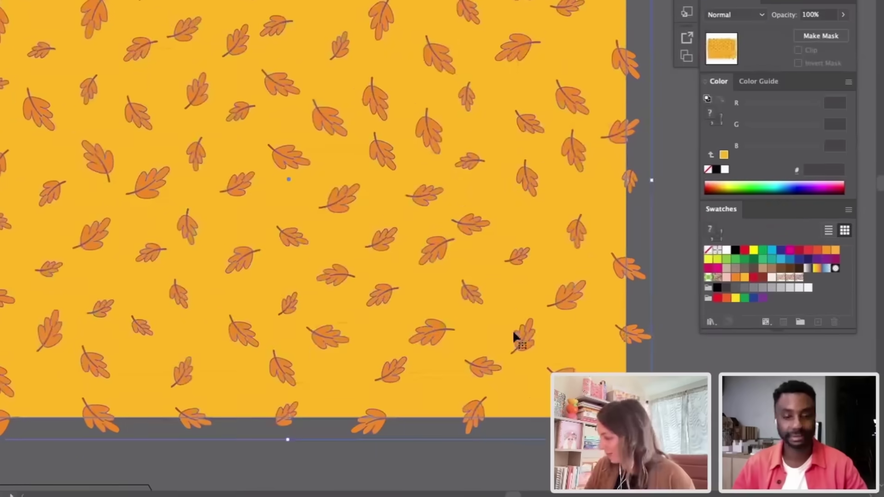
Make the yellow leaf tile a pattern swatch and fill a 23.15 × 13.52 in rectangle with it
left_click_drag(625, 367, 828, 346)
left_click_drag(807, 288, 808, 289)
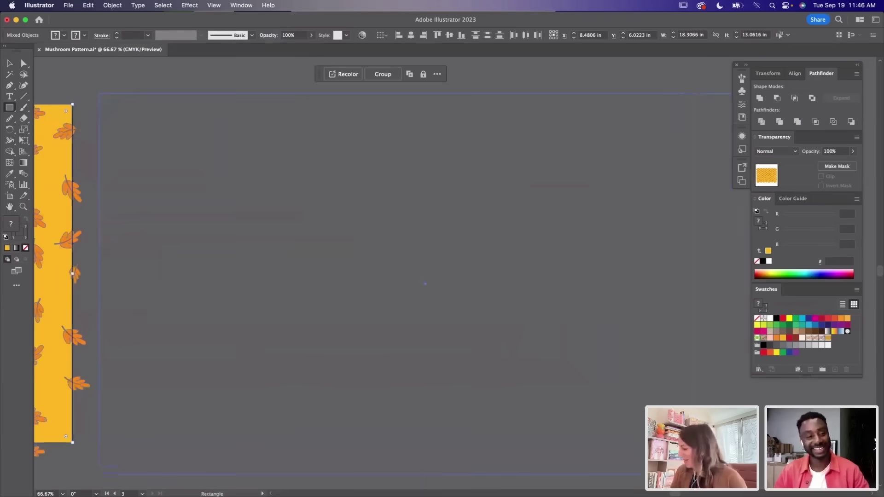
left_click_drag(752, 475, 751, 475)
left_click(828, 339)
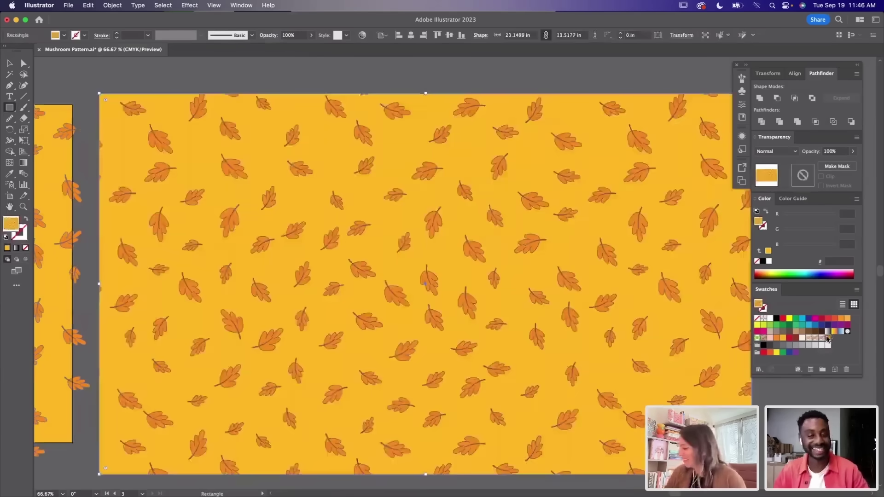